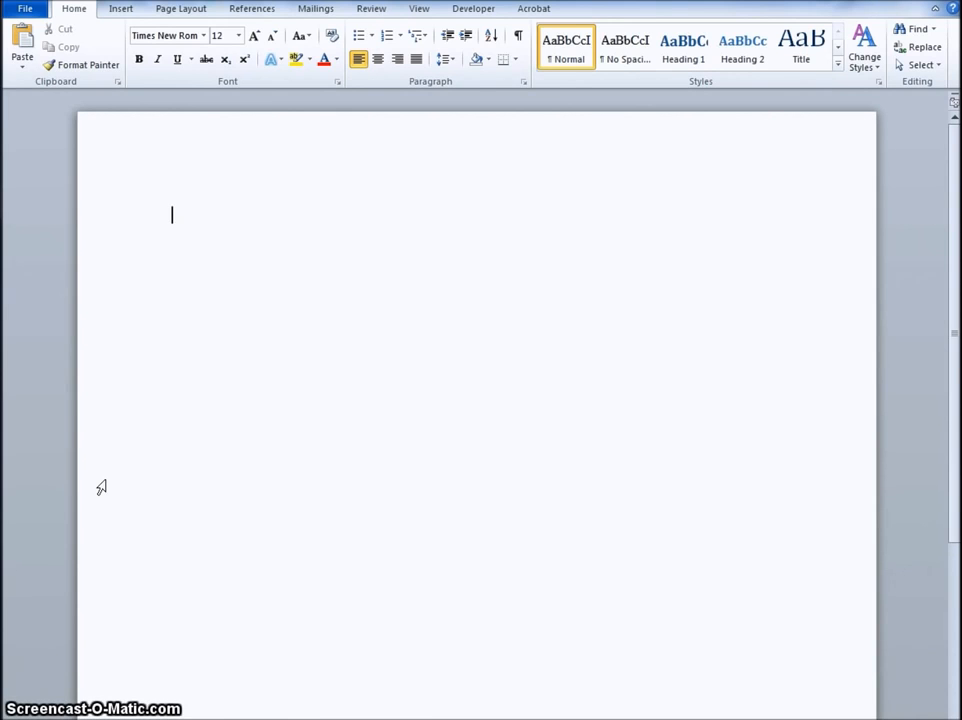
Step: Write the line "This is the sample writing prompt:" and start a new paragraph below it
type("This is the samp")
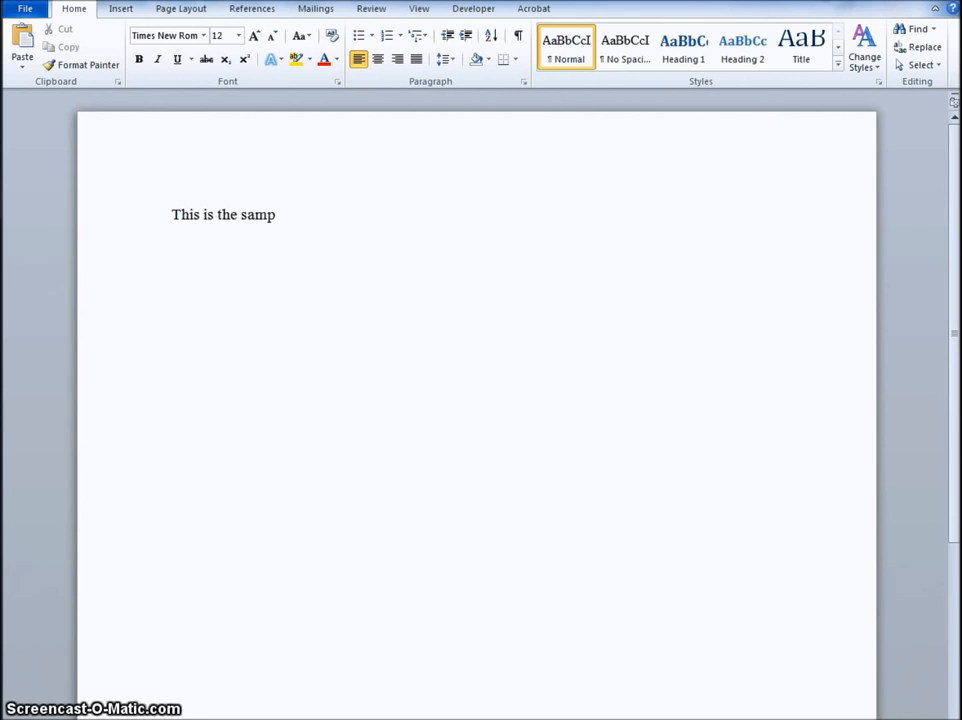
type("le writing pro")
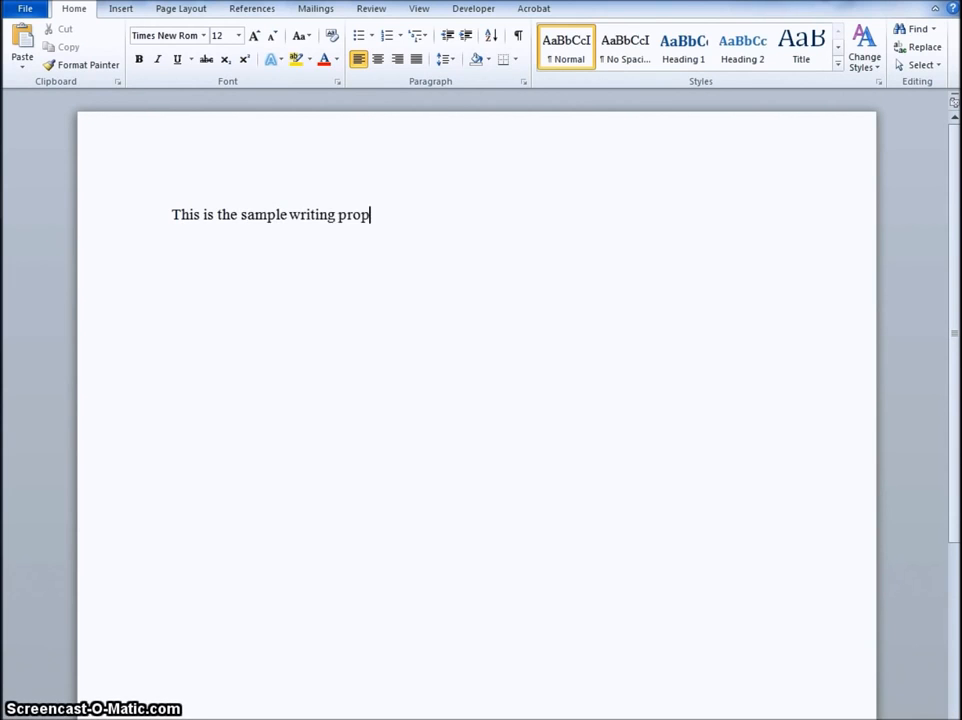
type("mpt:")
key("Return")
Step: Insert a table with one column and two rows below the writing prompt
left_click(121, 9)
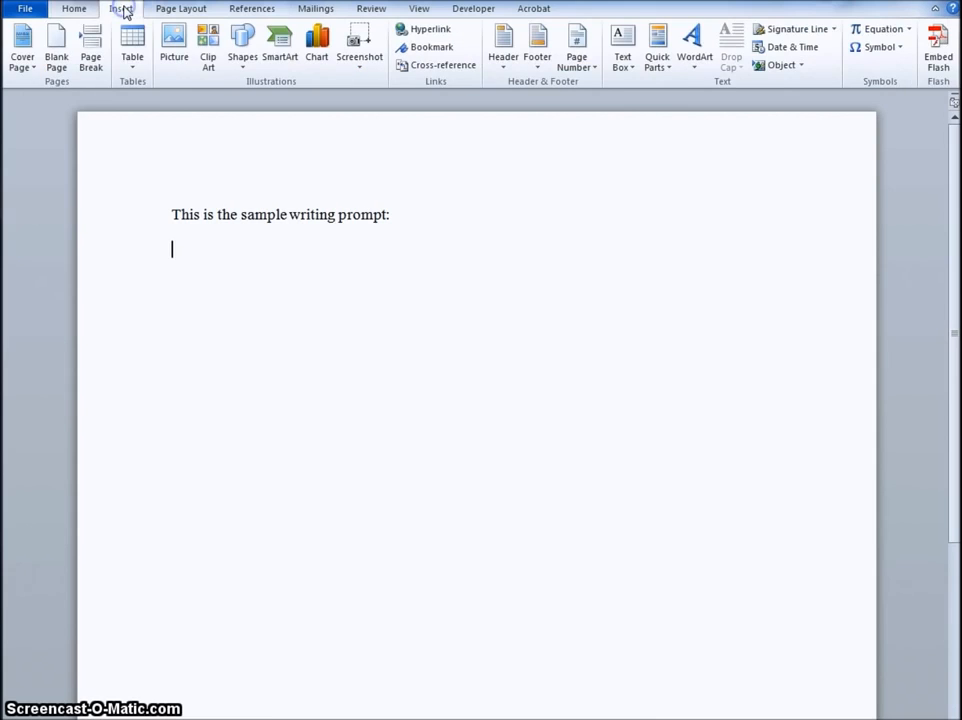
left_click(129, 55)
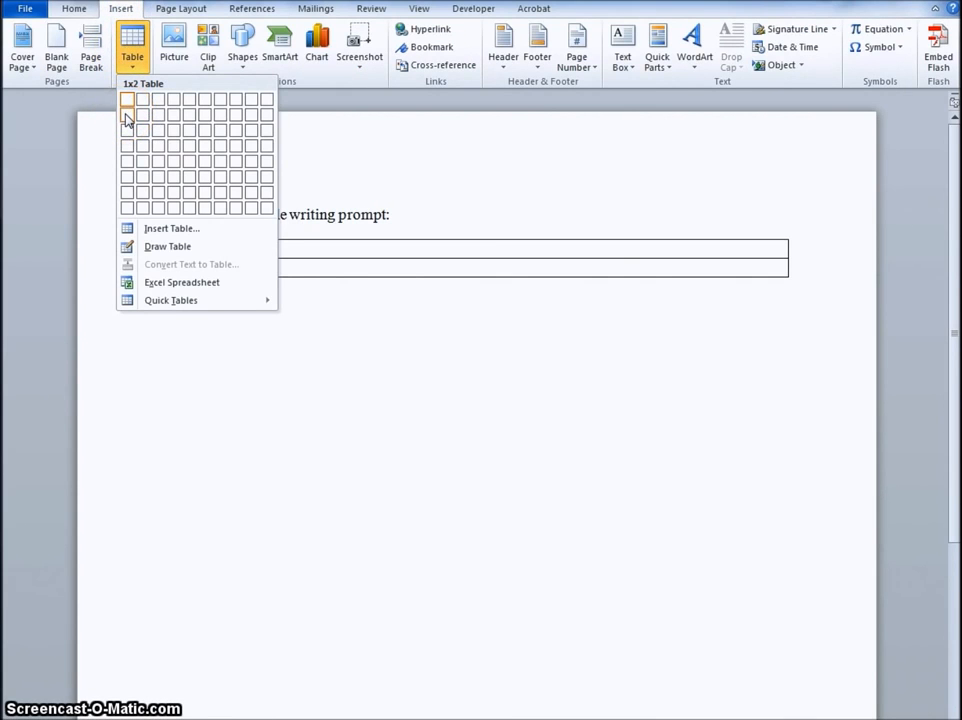
left_click(127, 118)
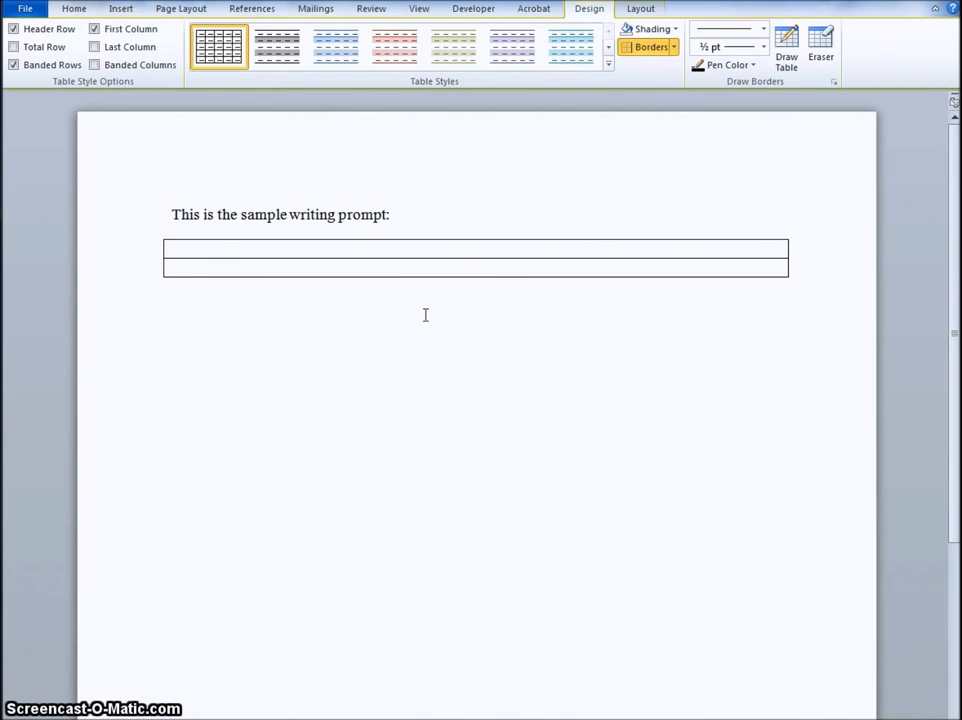
Step: Specify a row height of .5 for the whole table in its table properties
left_click(153, 235)
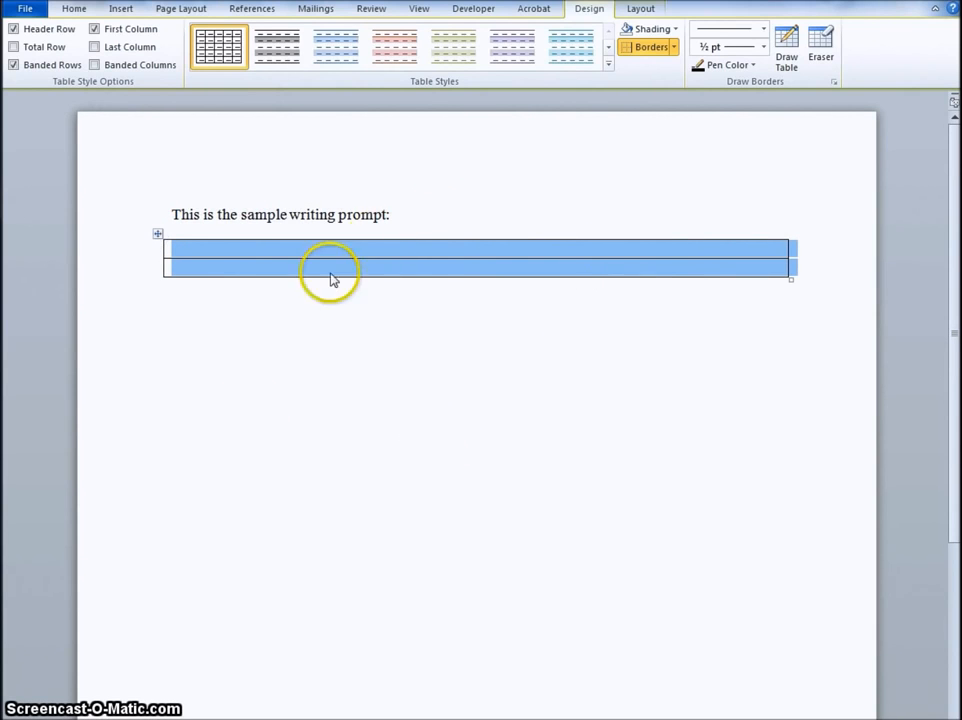
right_click(158, 233)
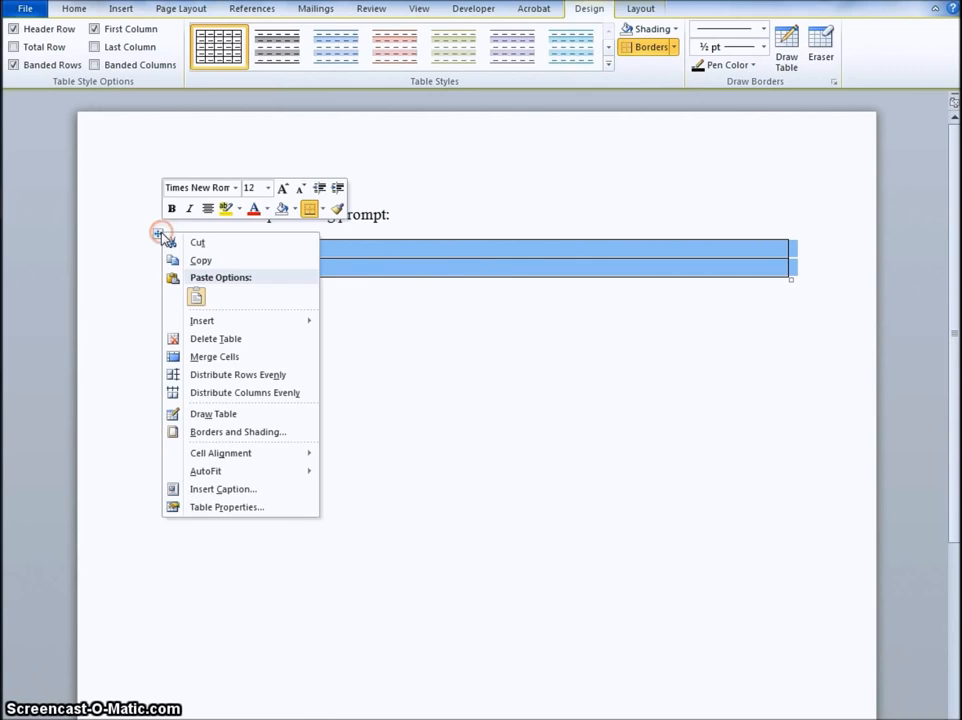
left_click(233, 508)
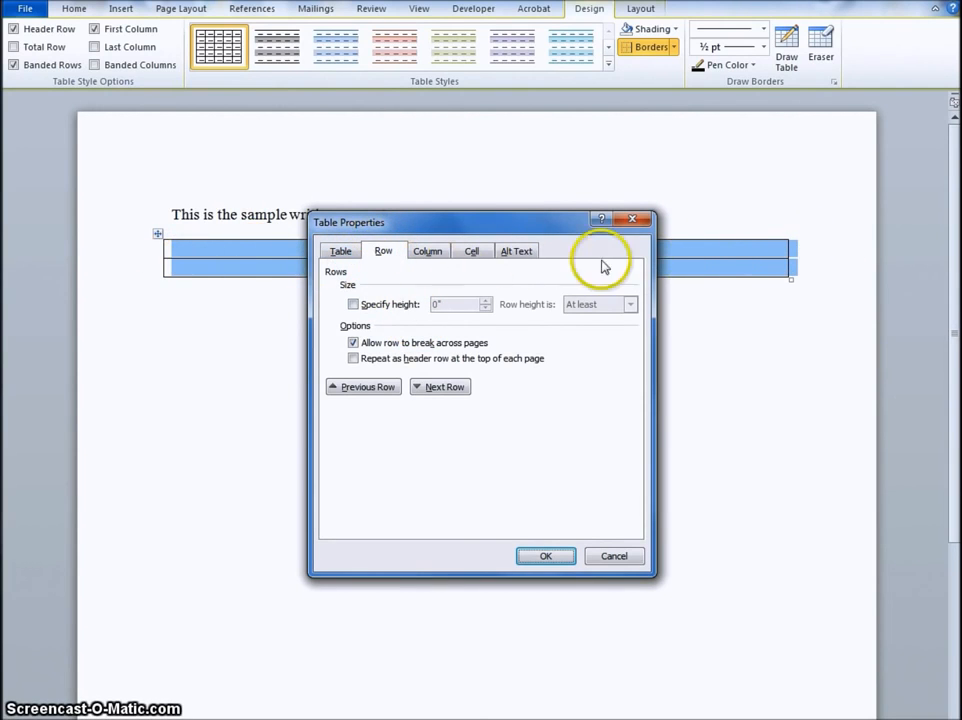
left_click(353, 304)
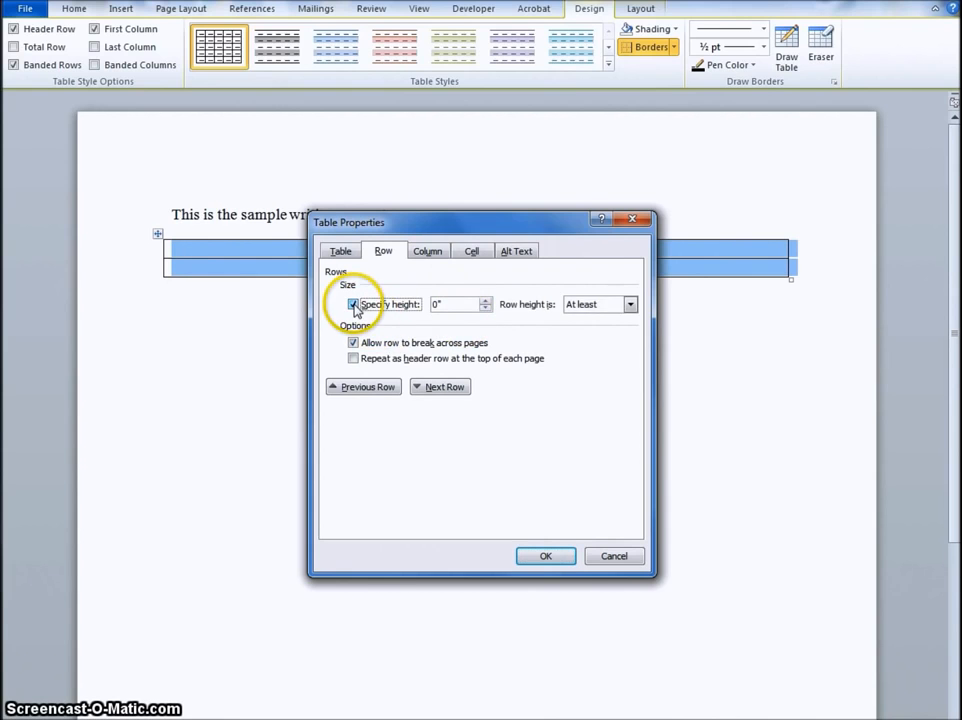
double_click(455, 305)
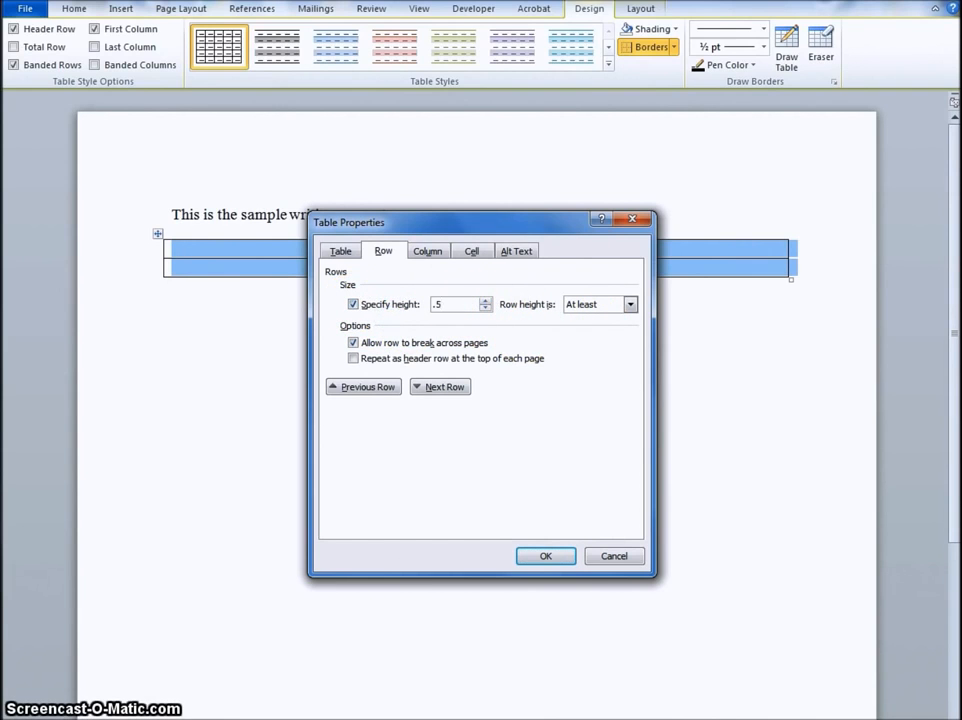
key("Tab")
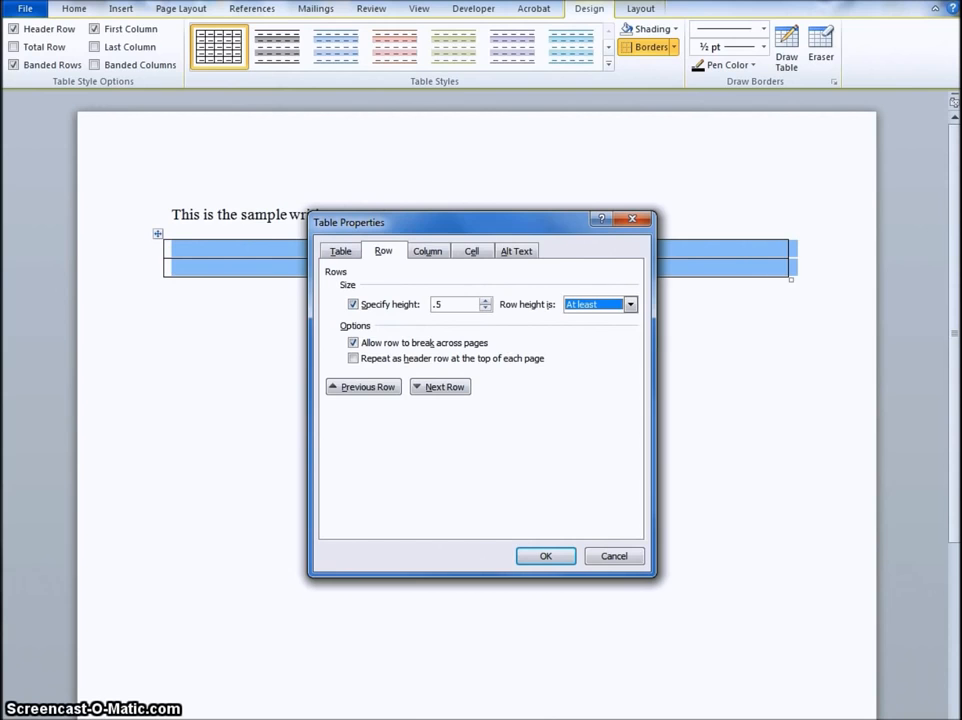
Step: Set the row height rule to Exactly and apply the table properties
left_click(630, 305)
left_click(610, 330)
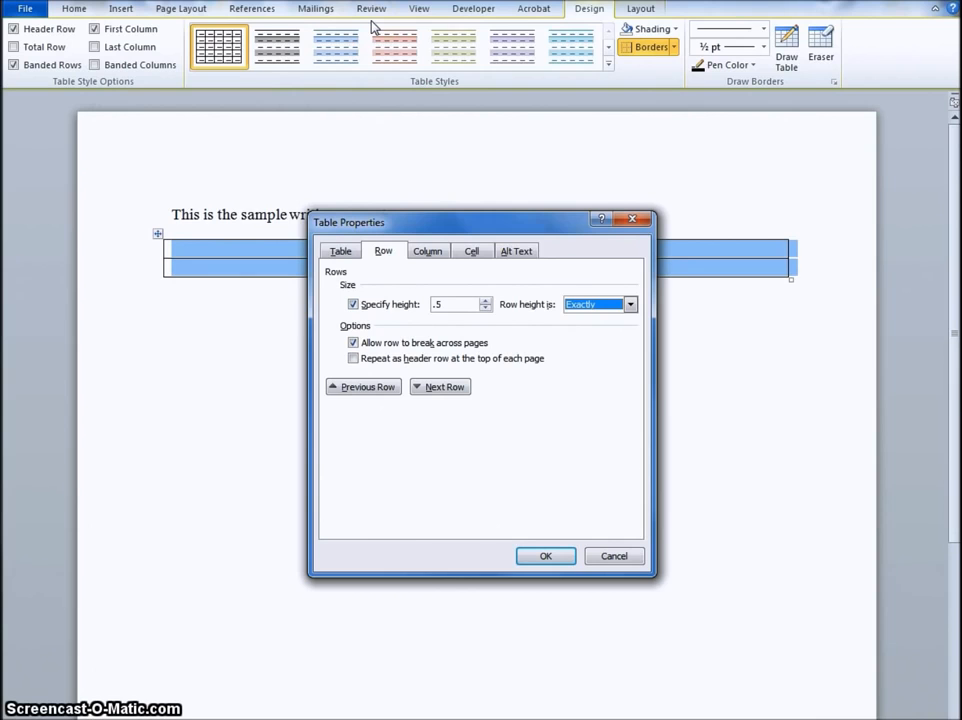
left_click(562, 88)
left_click(617, 552)
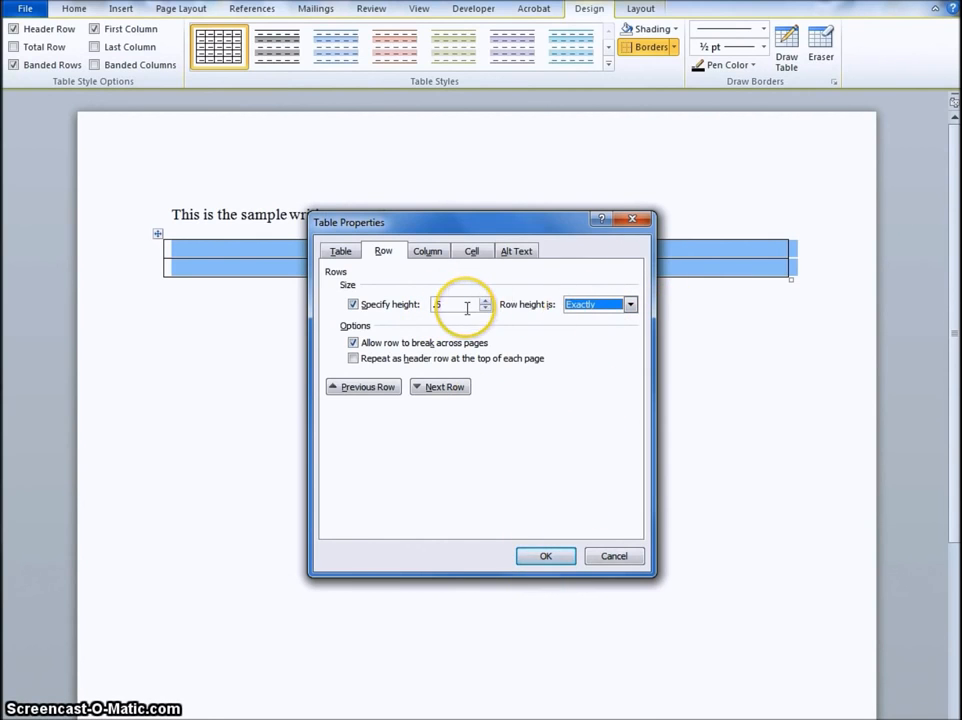
left_click(630, 304)
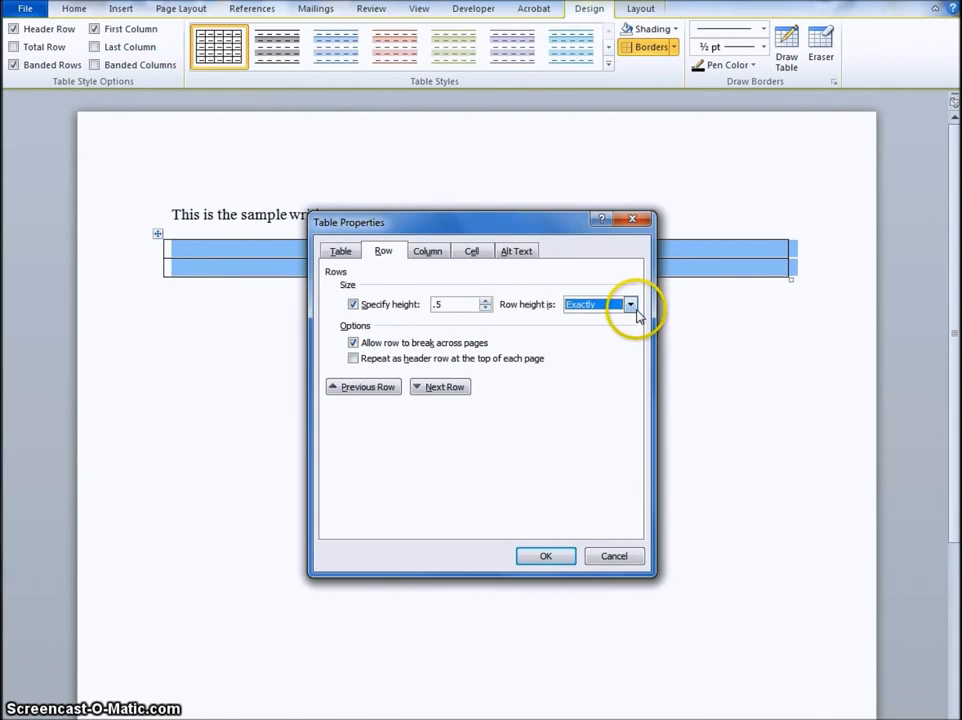
left_click(618, 320)
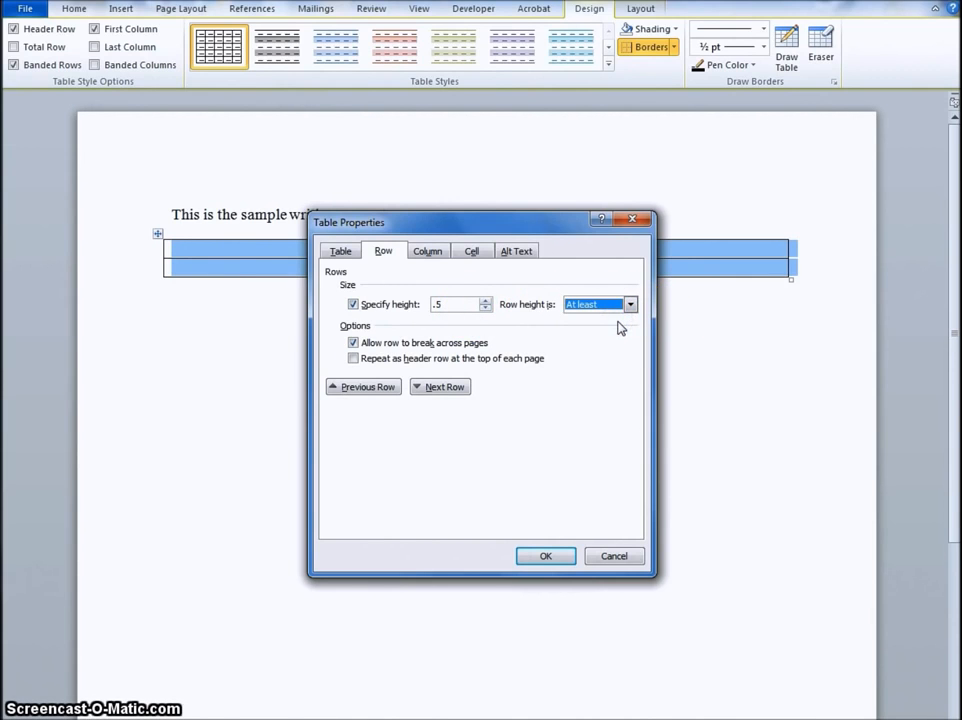
left_click(630, 304)
left_click(607, 332)
left_click(438, 304)
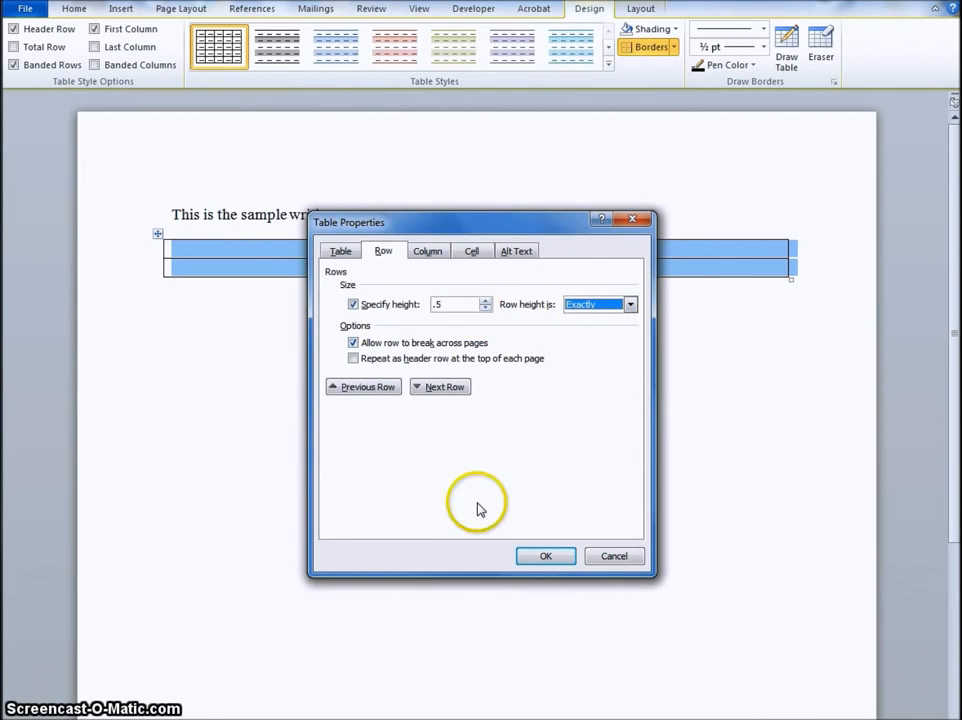
left_click(549, 557)
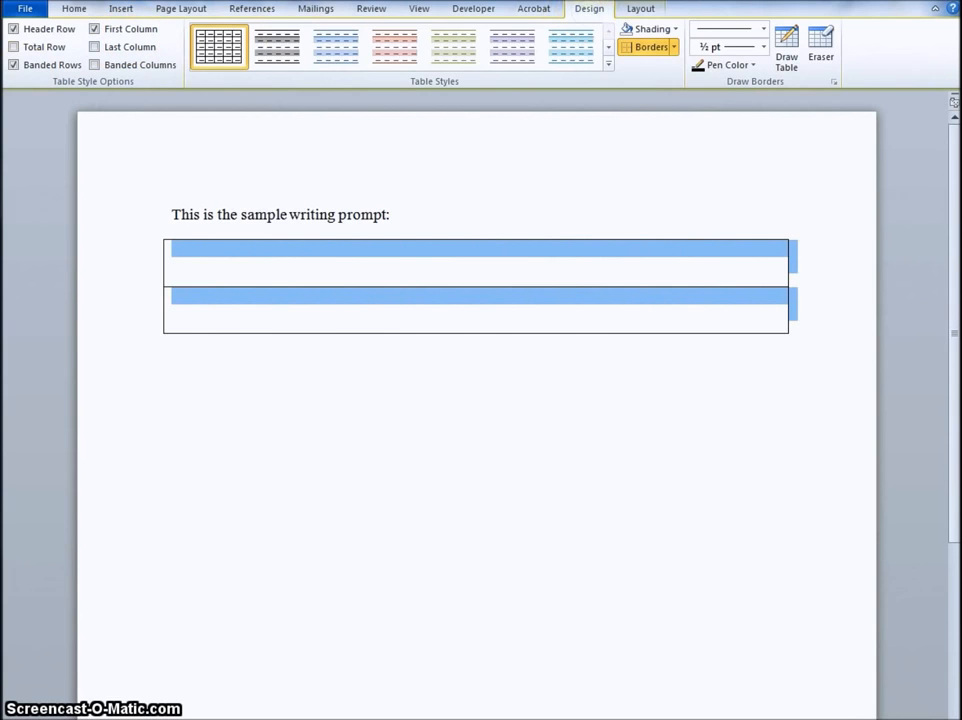
Step: Remove the top, left and right borders from the whole table, keeping only the horizontal writing lines
left_click(597, 12)
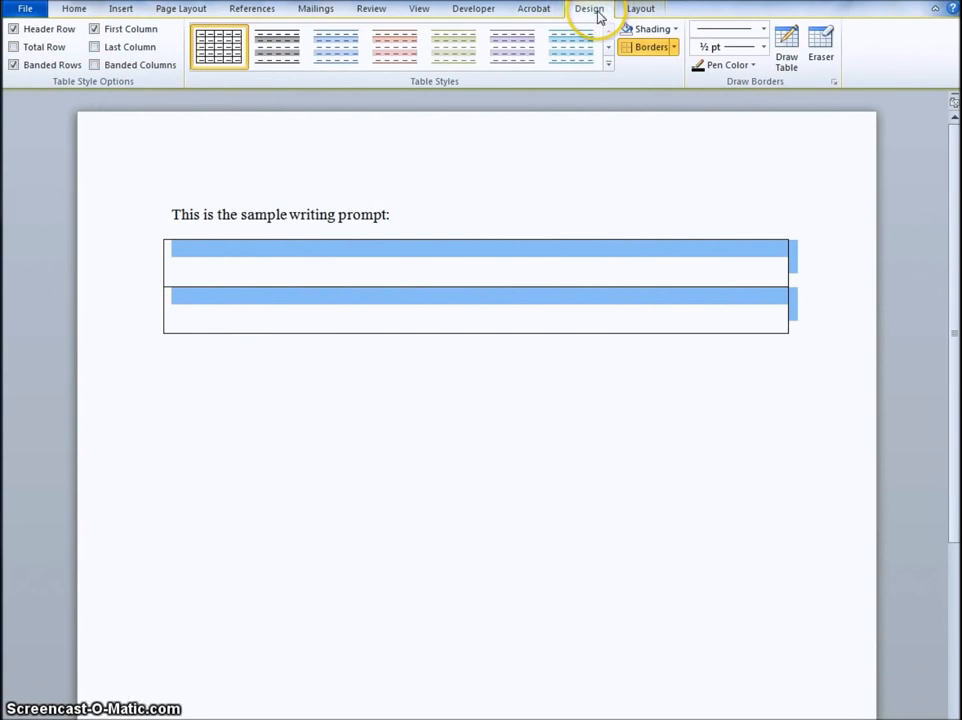
left_click(251, 526)
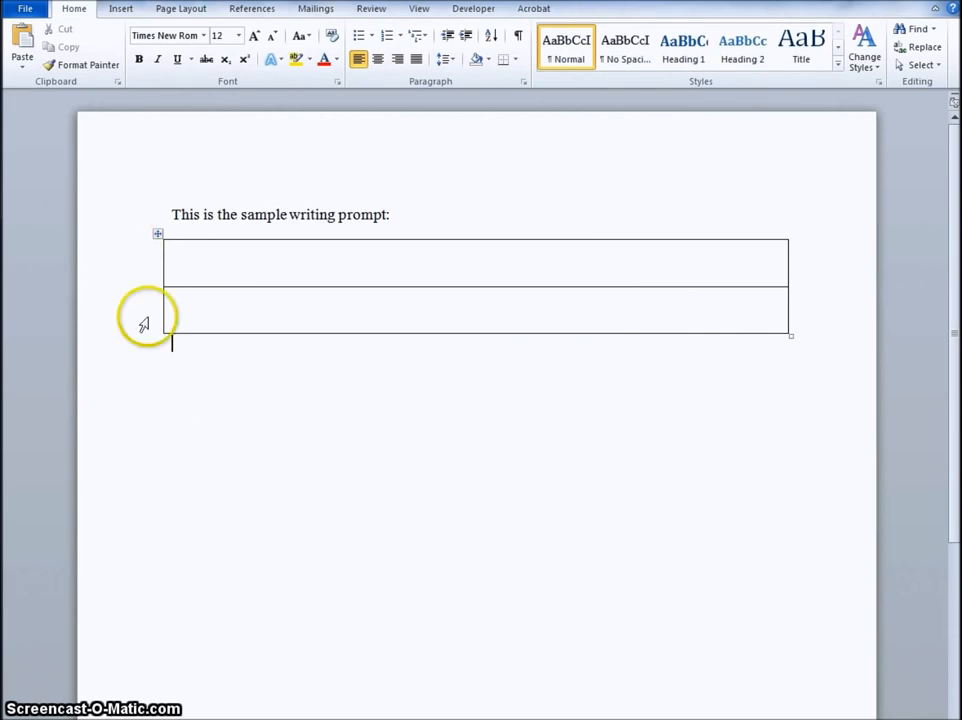
left_click(155, 234)
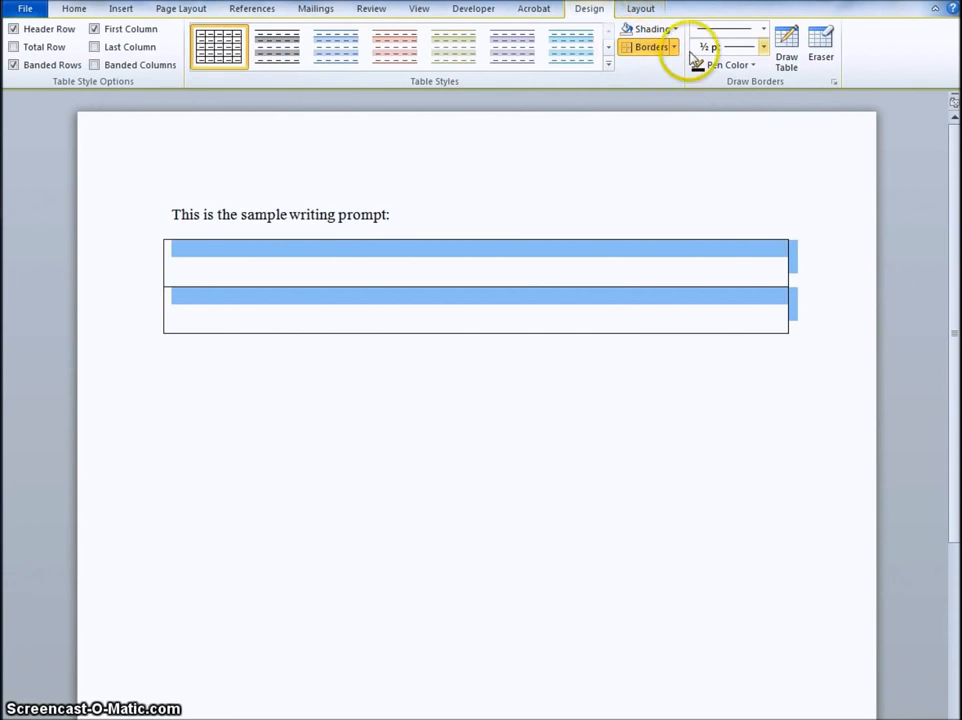
left_click(676, 50)
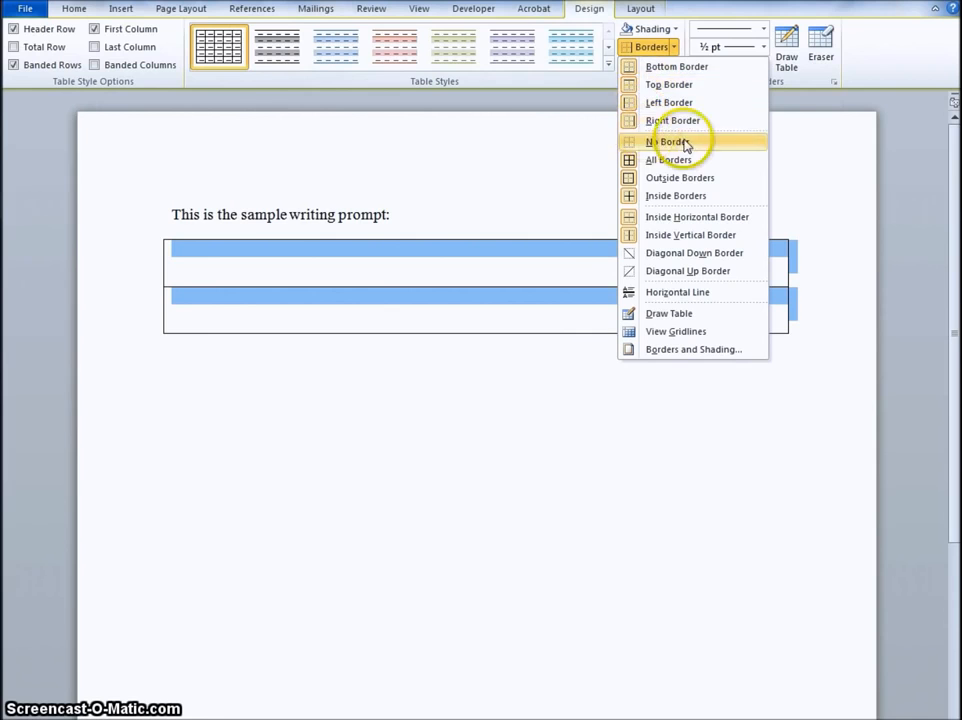
left_click(660, 85)
left_click(673, 46)
left_click(660, 102)
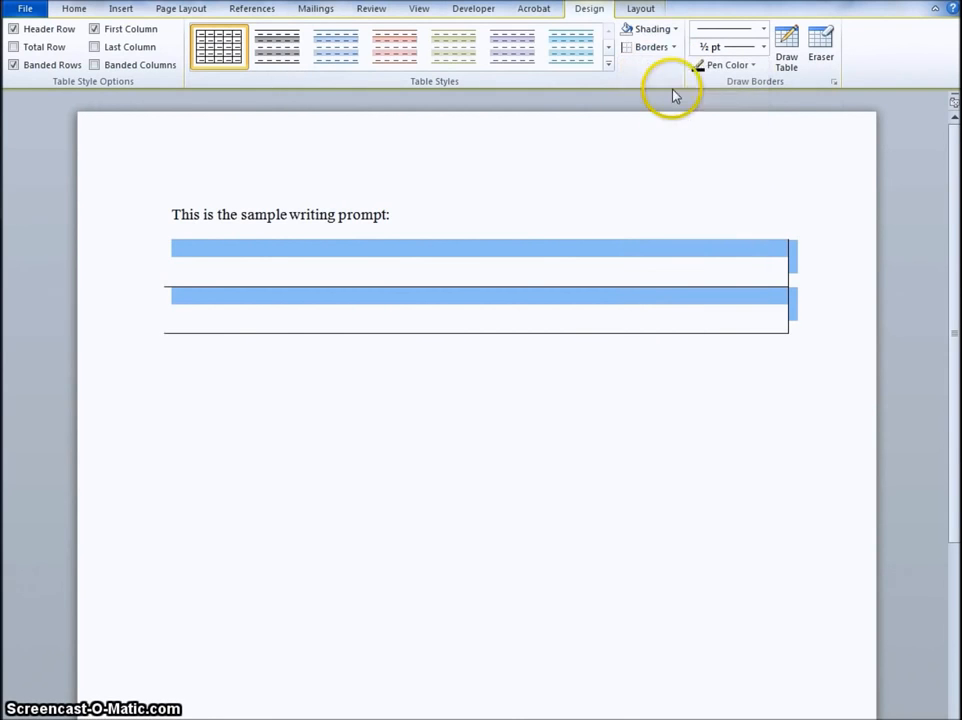
left_click(673, 55)
left_click(657, 120)
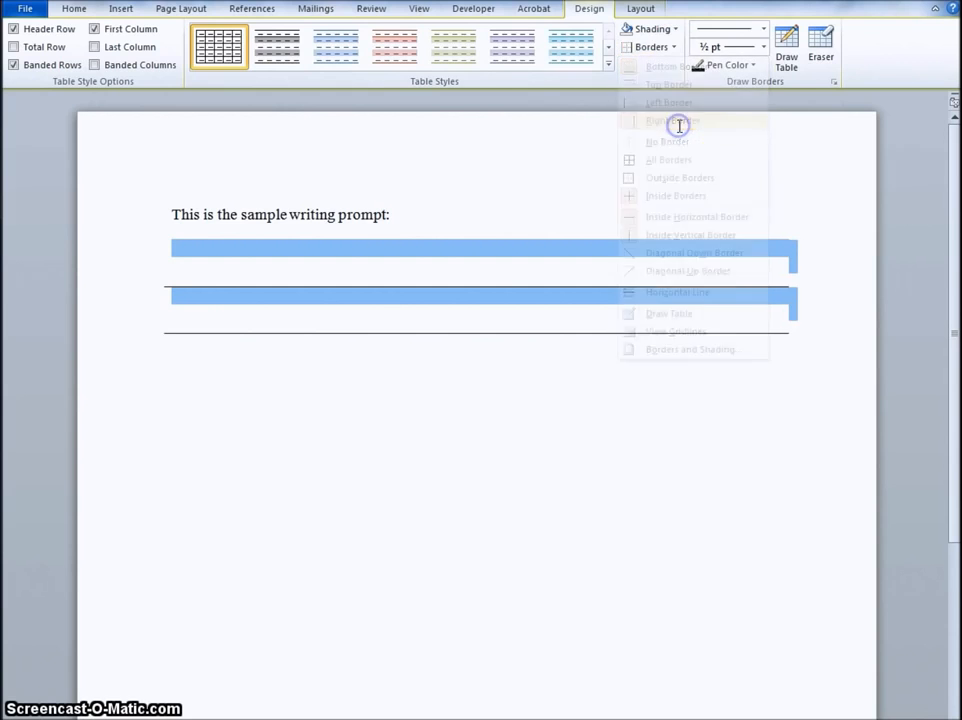
left_click(352, 416)
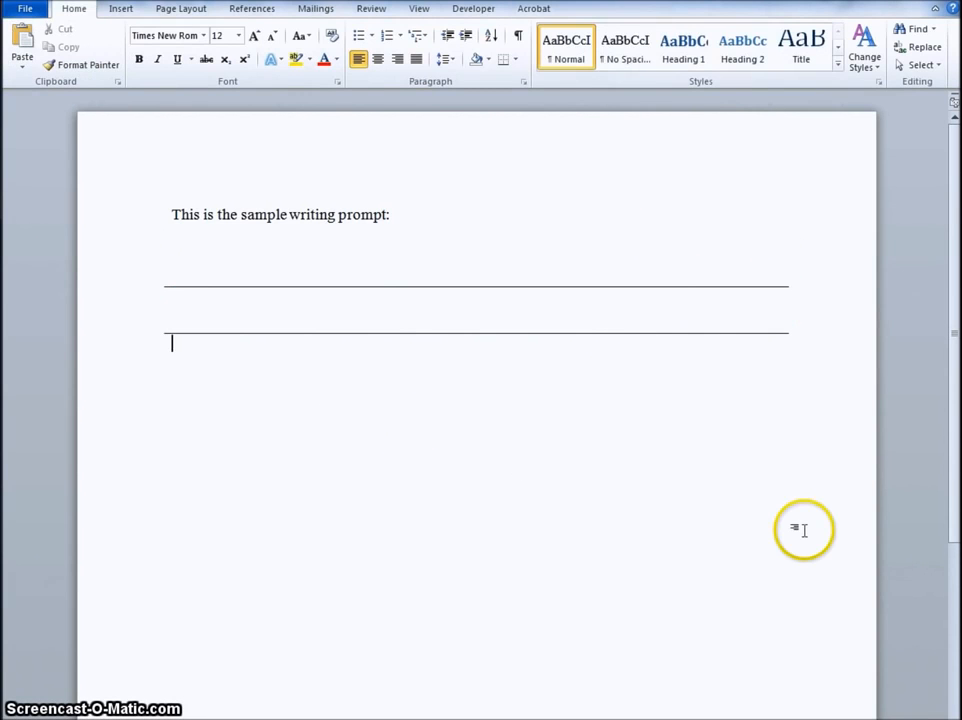
Step: Add two more writing lines by appending two rows to the end of the table
left_click(347, 215)
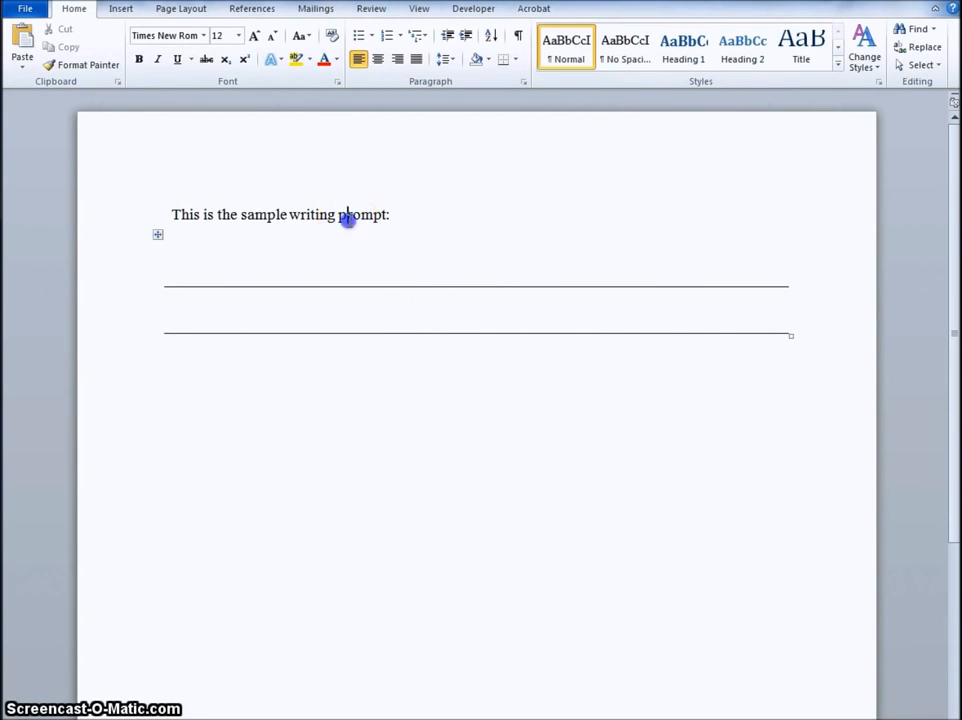
left_click(413, 294)
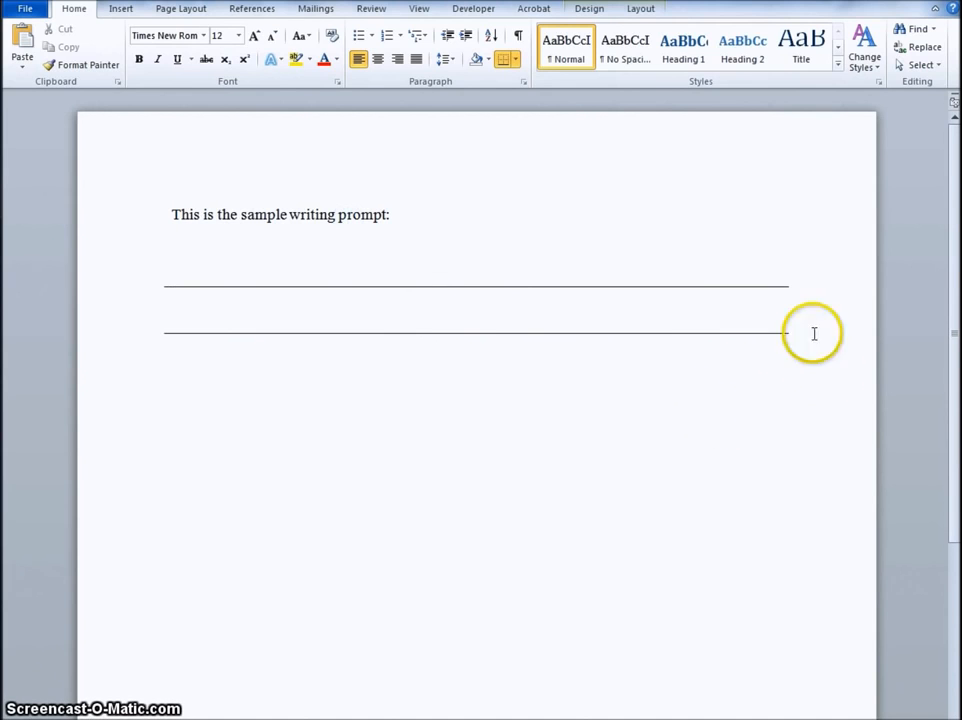
left_click(562, 316)
left_click(779, 416)
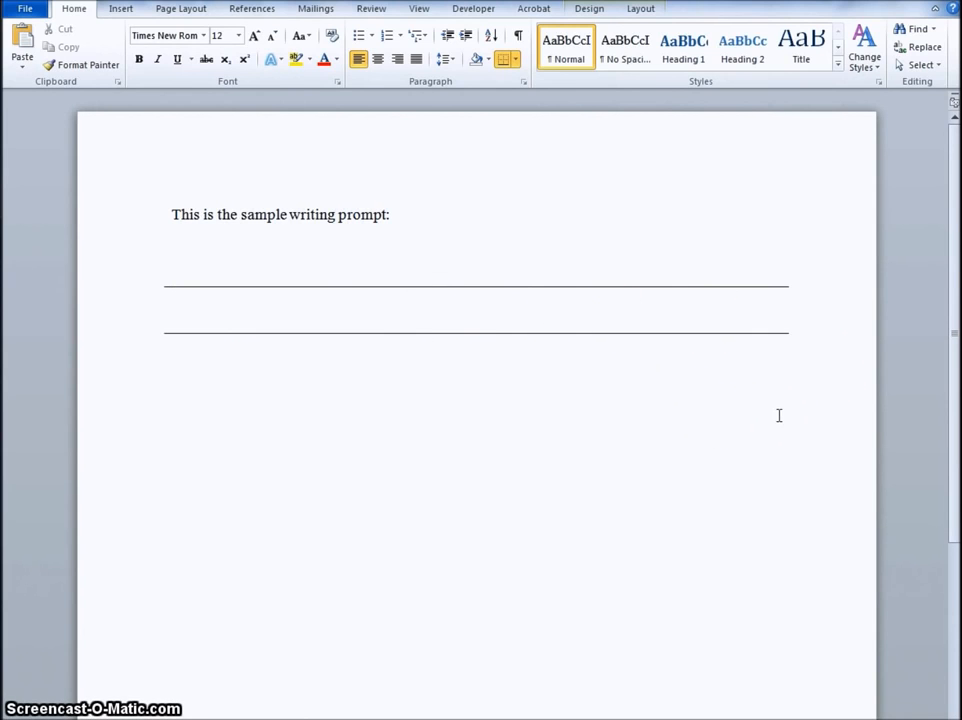
left_click(273, 306)
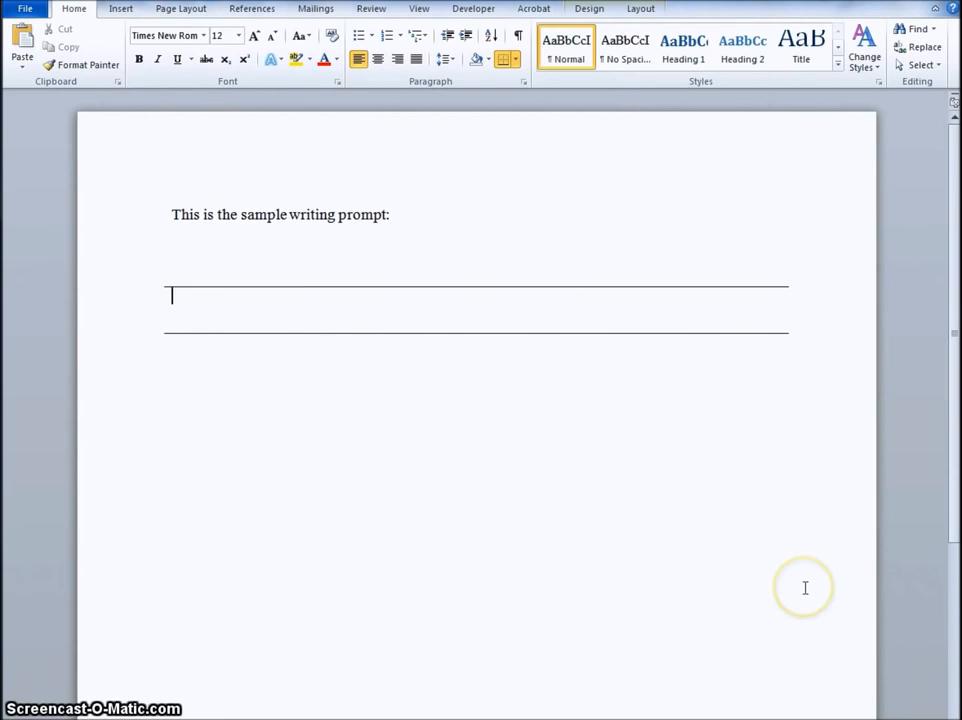
key("Tab")
key("Tab")
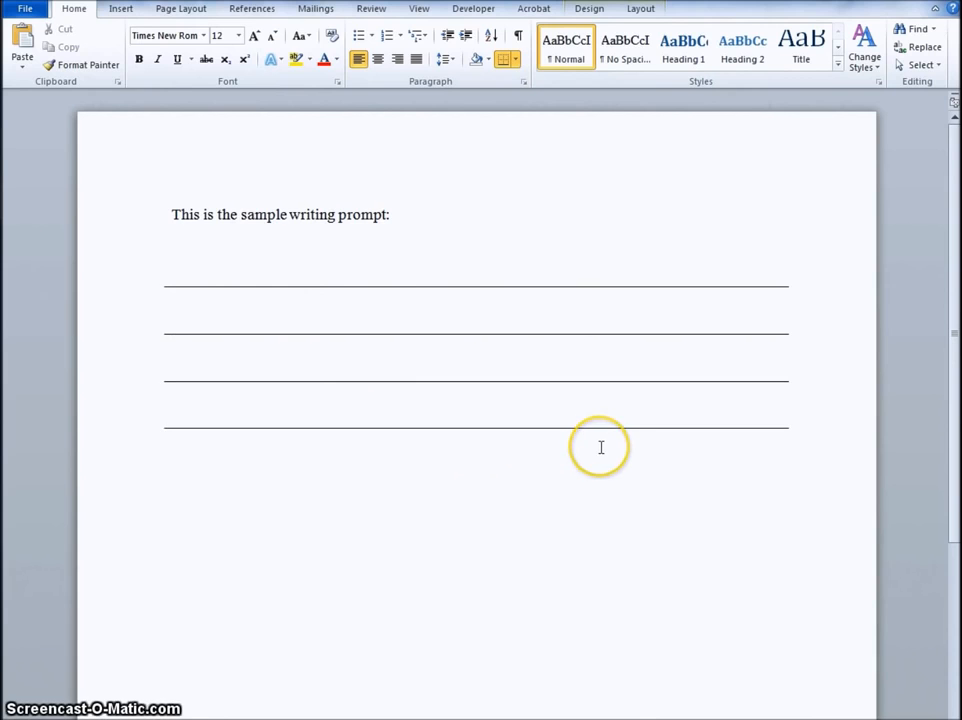
Step: Write "Start a new writing prompt:" one blank line below the table and start a new paragraph after it
left_click(333, 578)
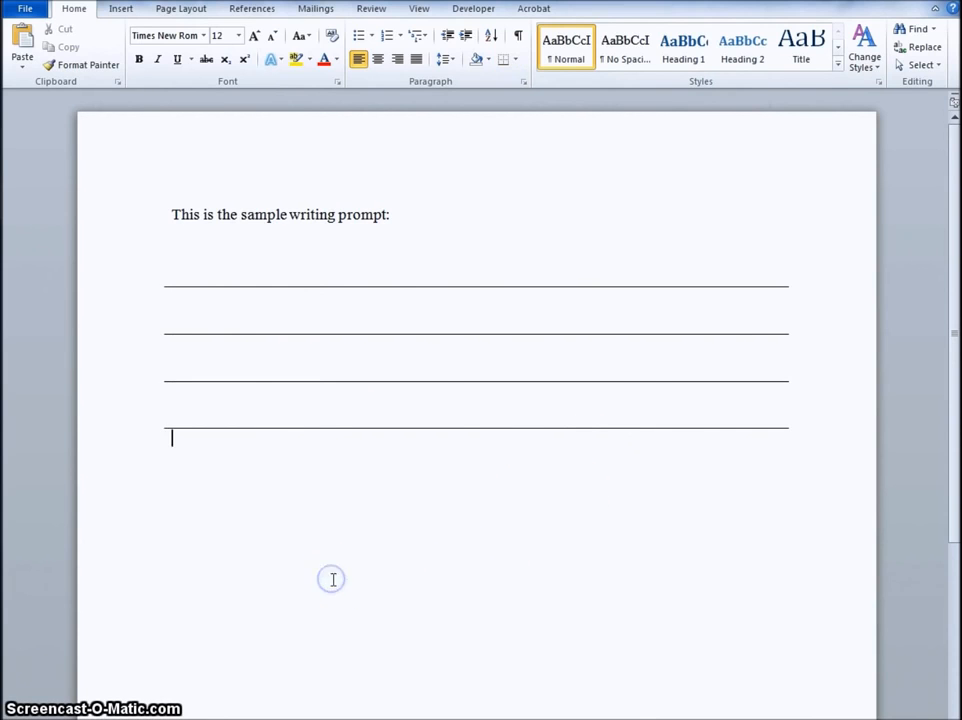
left_click(313, 404)
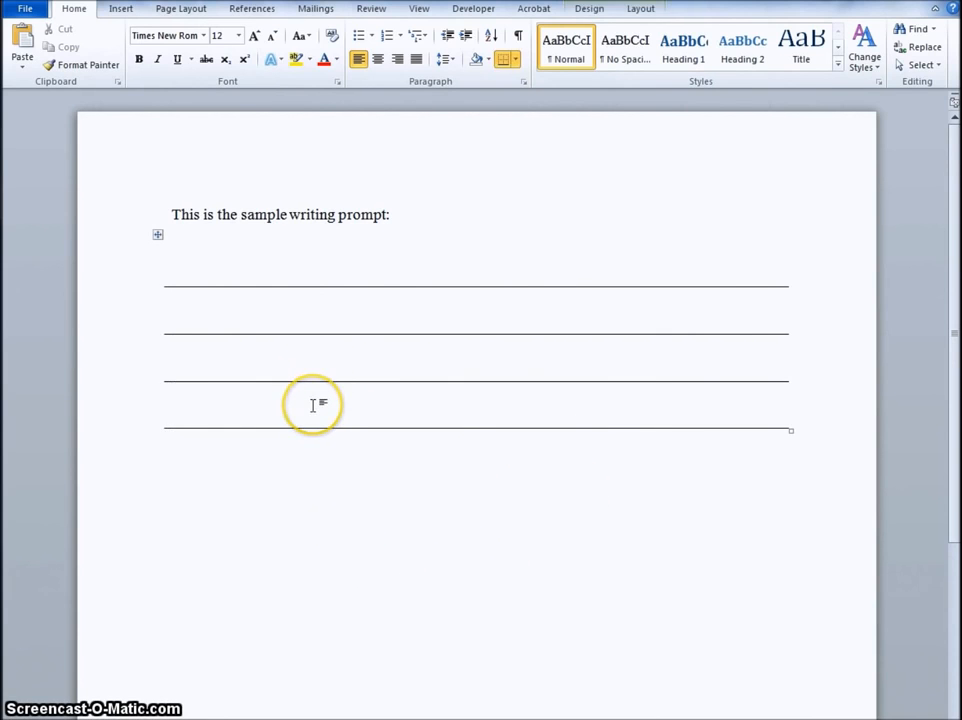
left_click(266, 485)
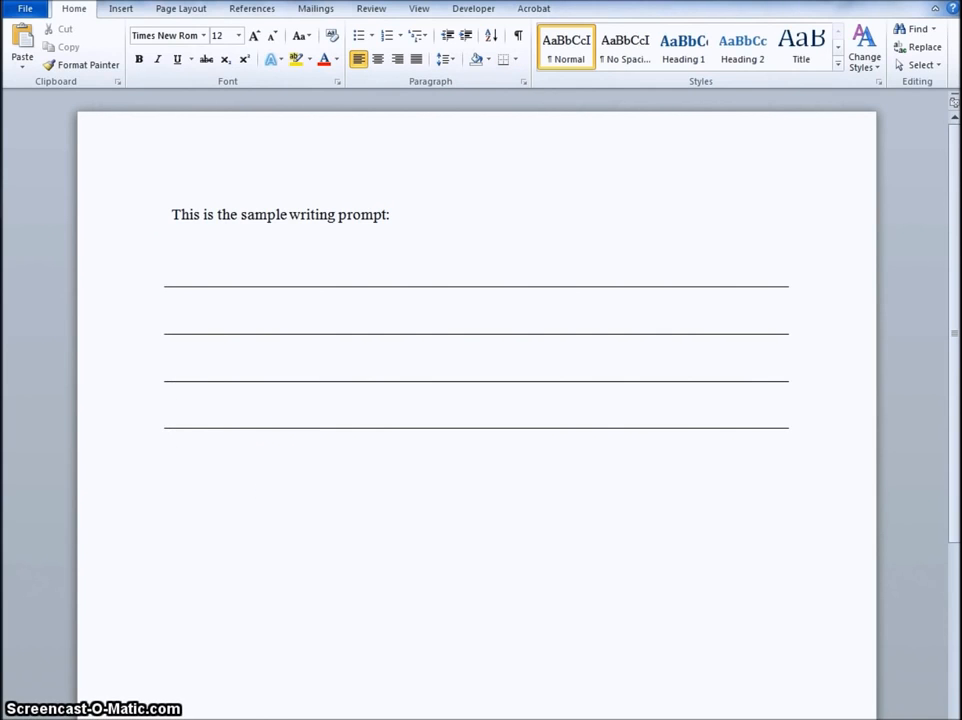
type("Start a mnew wri")
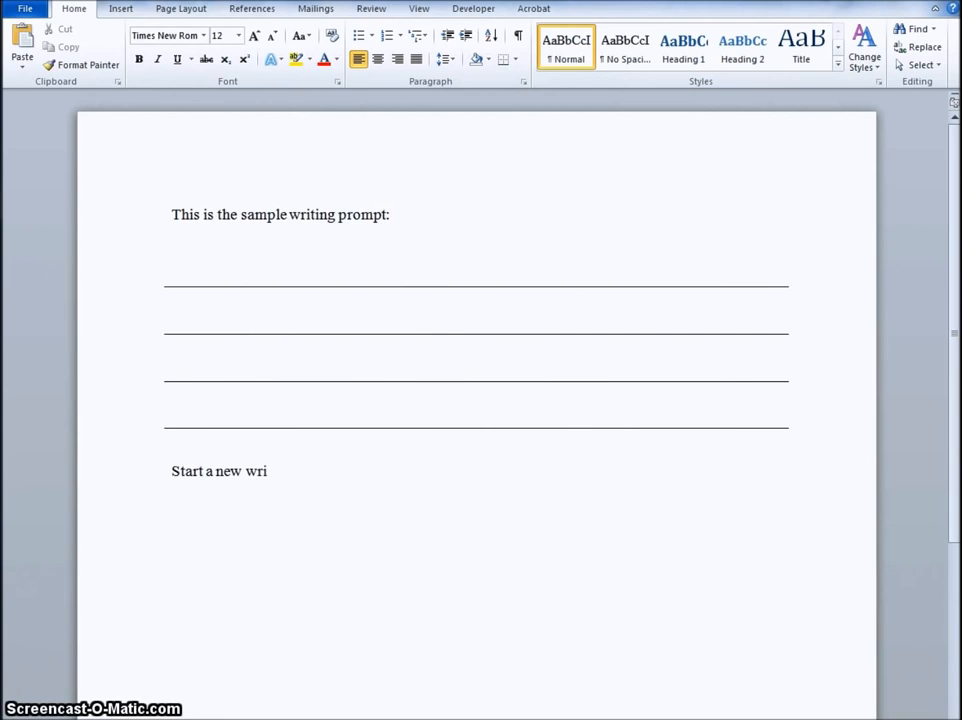
type(" prompt:")
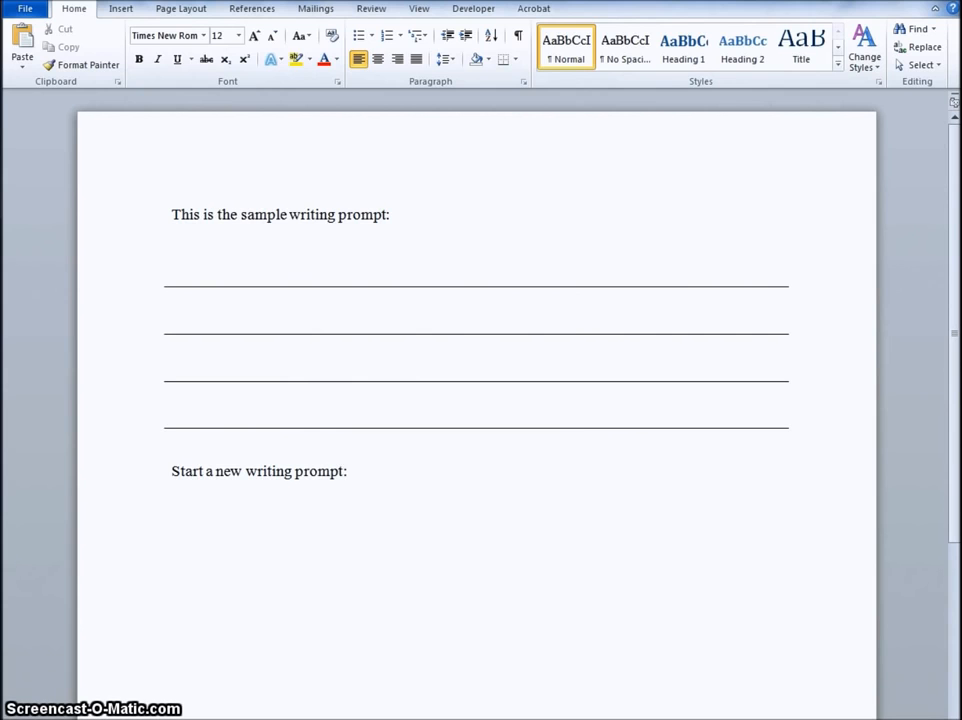
key("Return")
scroll(477, 400, "down", 2)
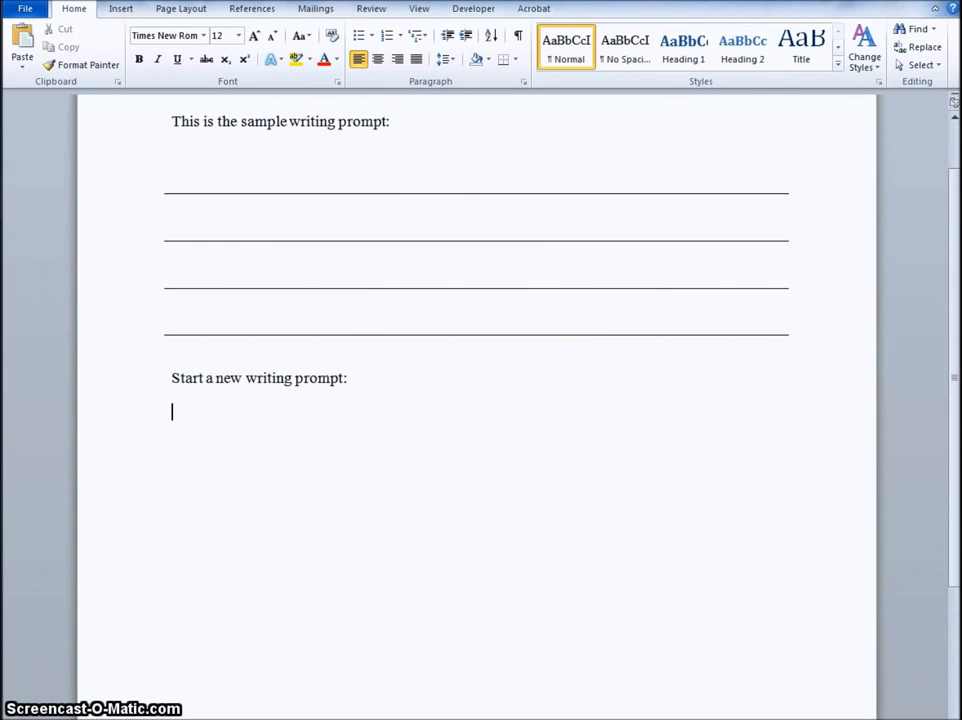
Step: Copy the whole writing-line table and paste it below "Start a new writing prompt:" with Keep Source Formatting
scroll(266, 483, "up", 1)
left_click(193, 273)
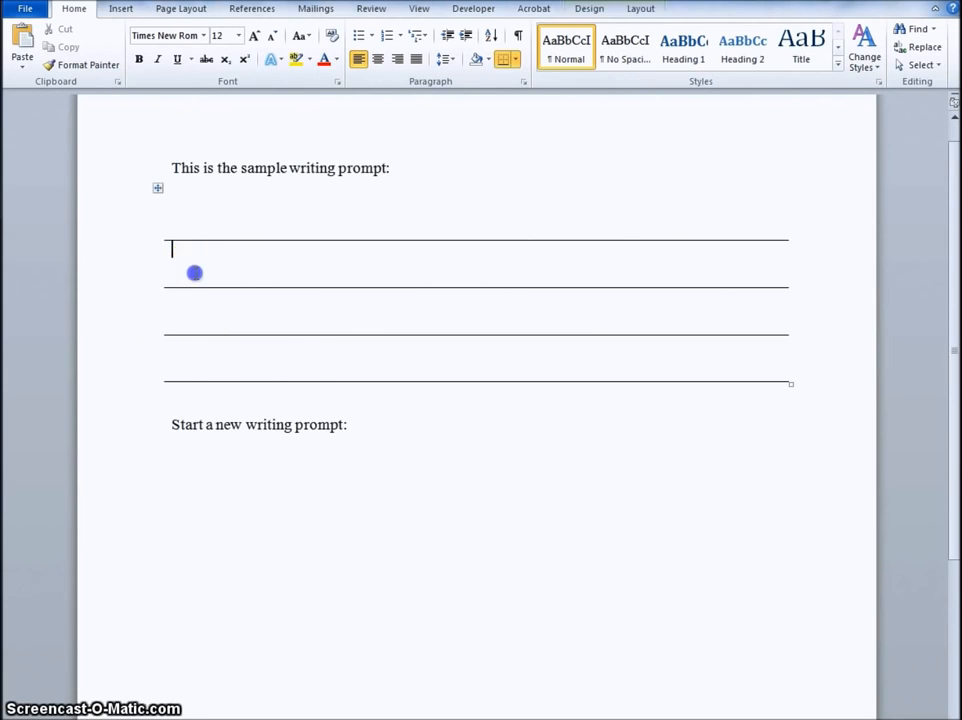
left_click(157, 188)
right_click(156, 189)
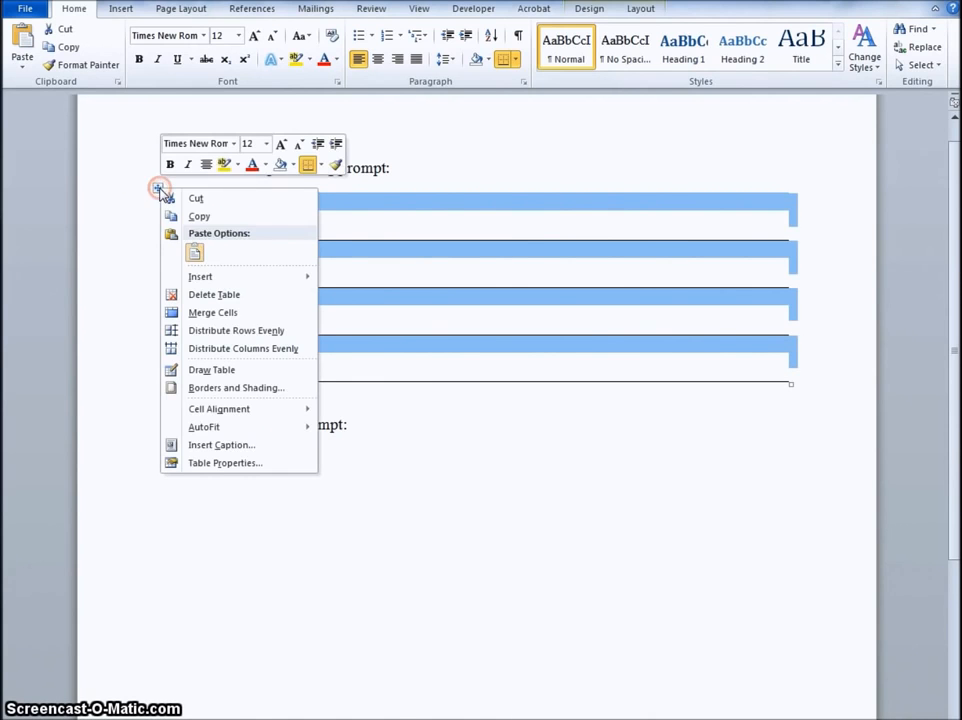
left_click(199, 215)
left_click(200, 522)
right_click(202, 498)
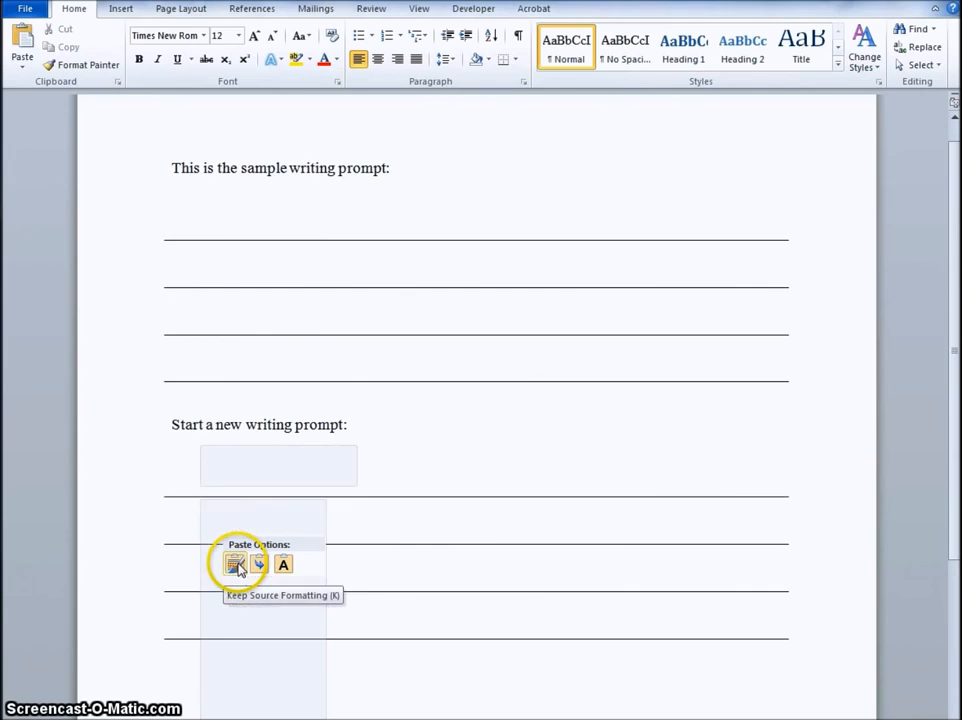
left_click(237, 568)
left_click(433, 448)
scroll(732, 409, "down", 3)
scroll(732, 409, "up", 3)
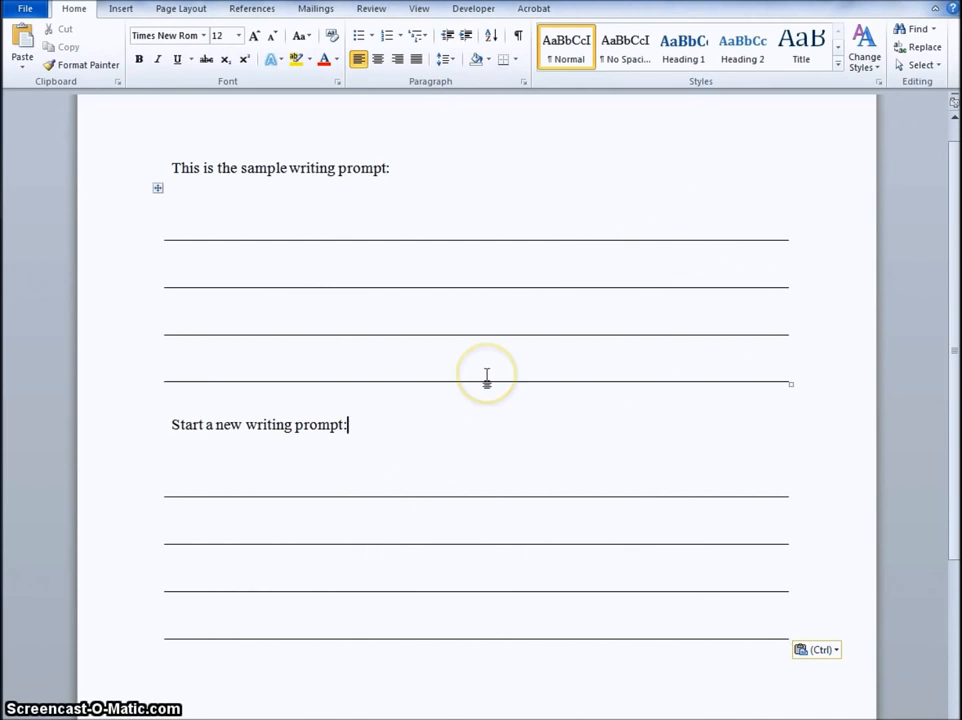
scroll(487, 375, "down", 2)
scroll(487, 375, "up", 2)
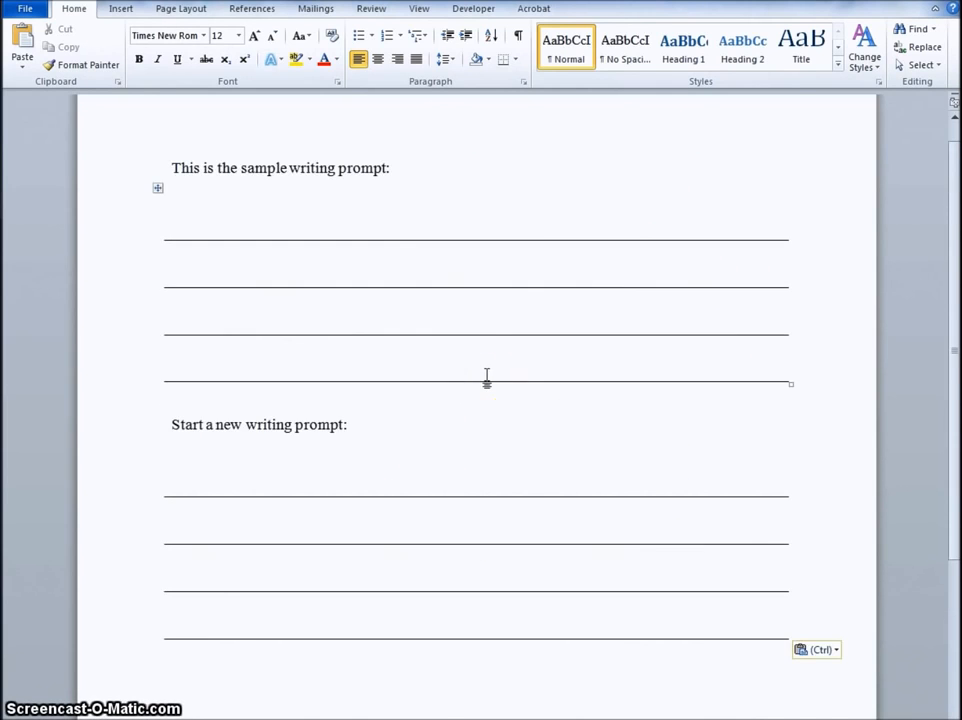
scroll(487, 377, "up", 1)
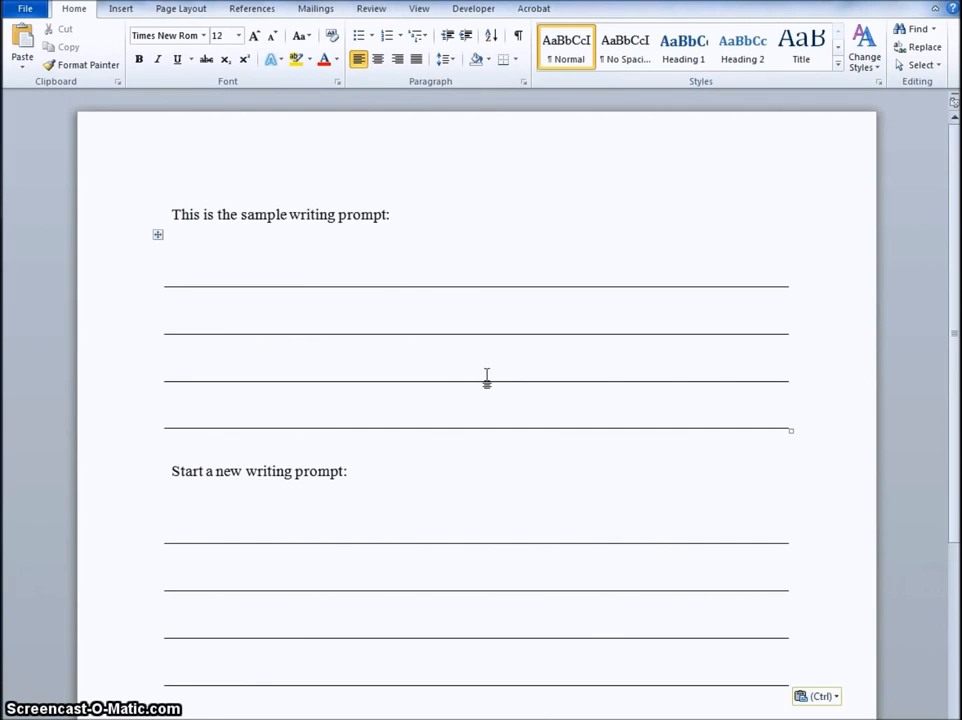
scroll(487, 377, "down", 2)
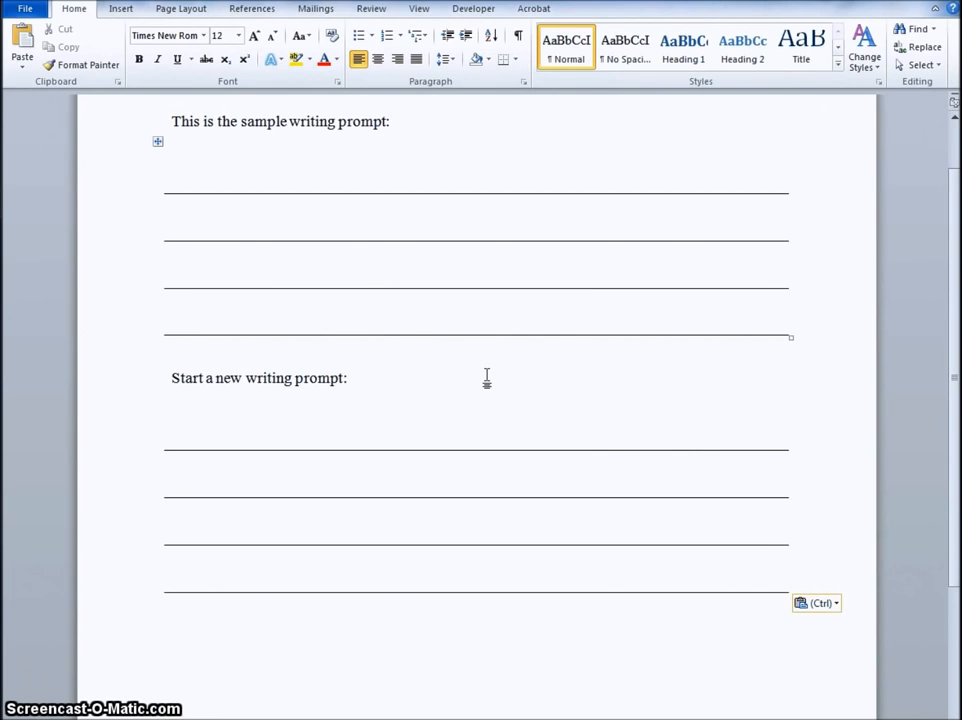
scroll(487, 377, "up", 2)
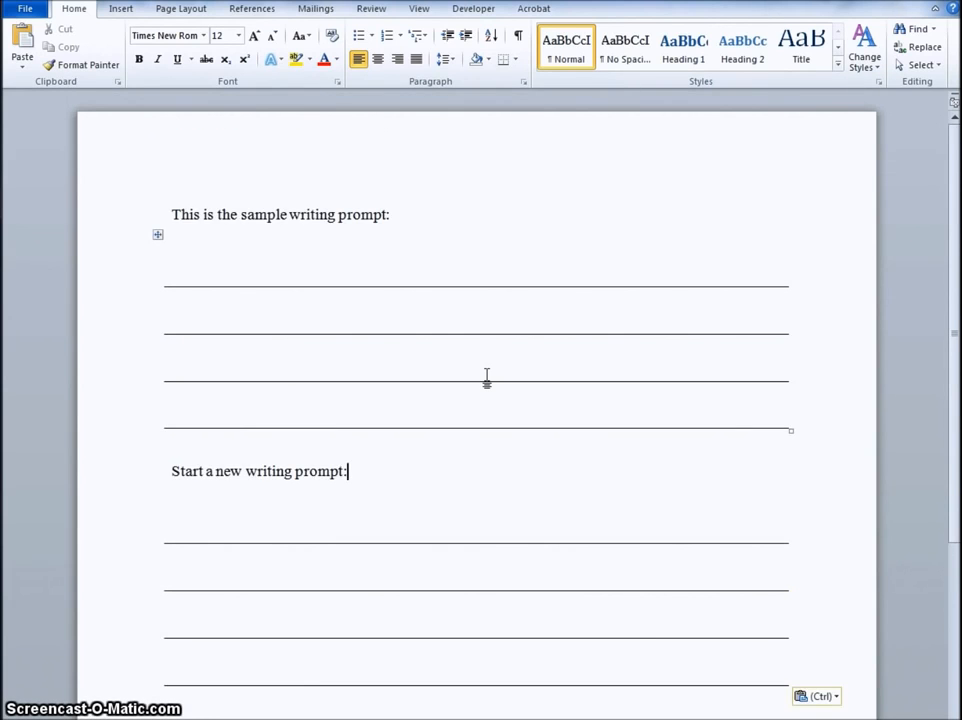